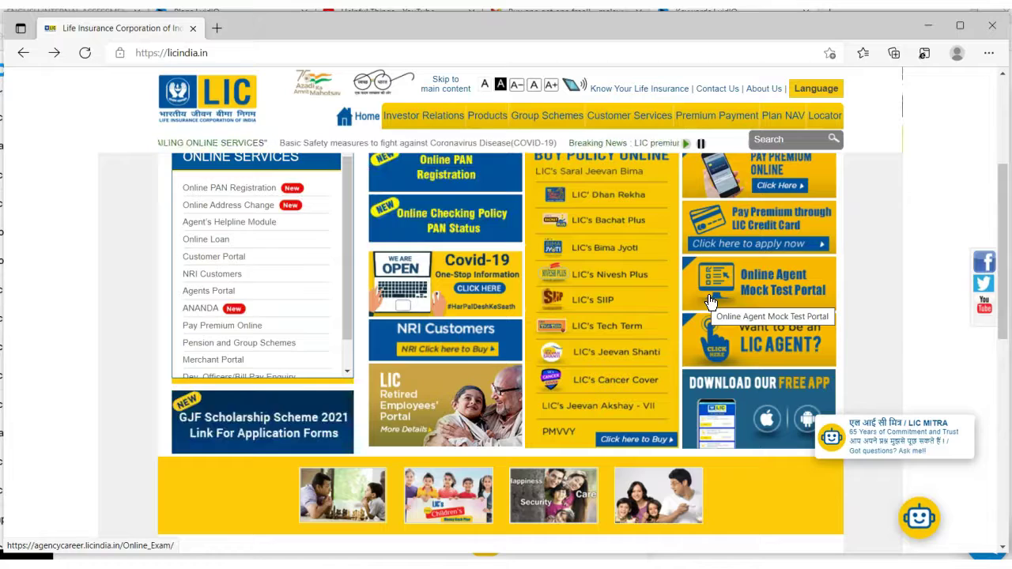
Open the Customer Portal page from the online services listed on the LIC homepage
scroll(751, 259, up, 1)
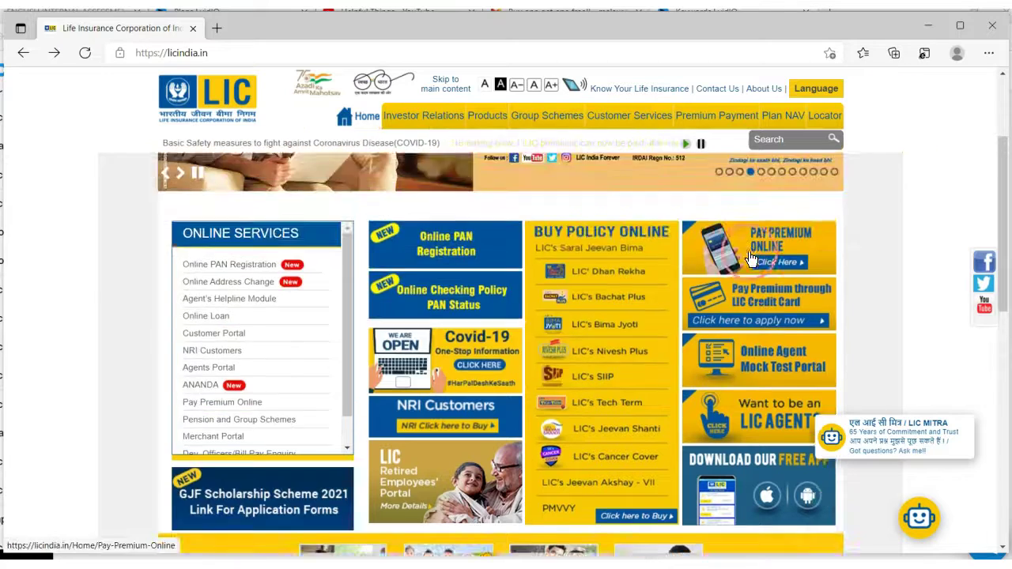
scroll(751, 259, up, 2)
scroll(524, 232, down, 2)
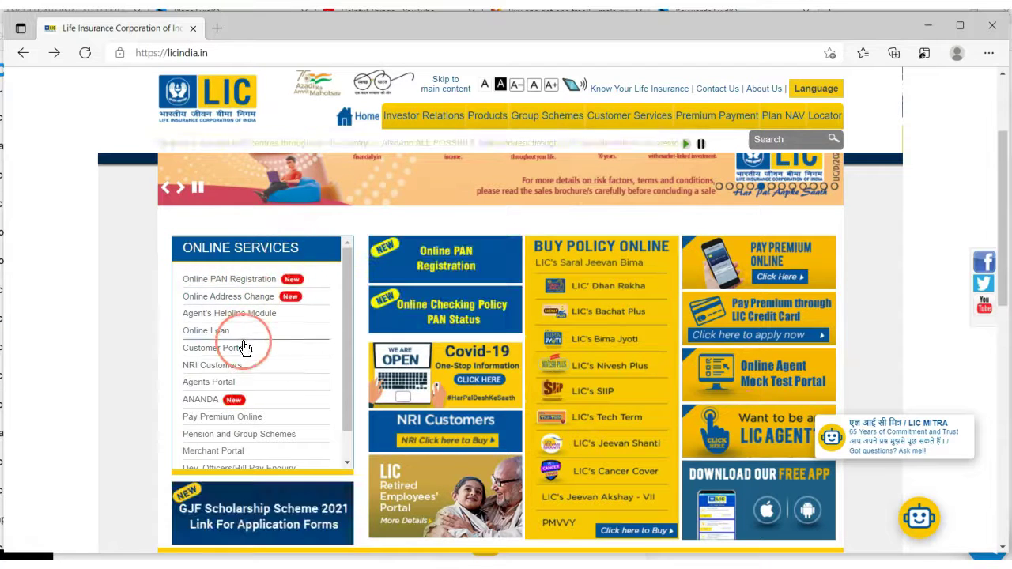
scroll(245, 357, down, 1)
click(215, 318)
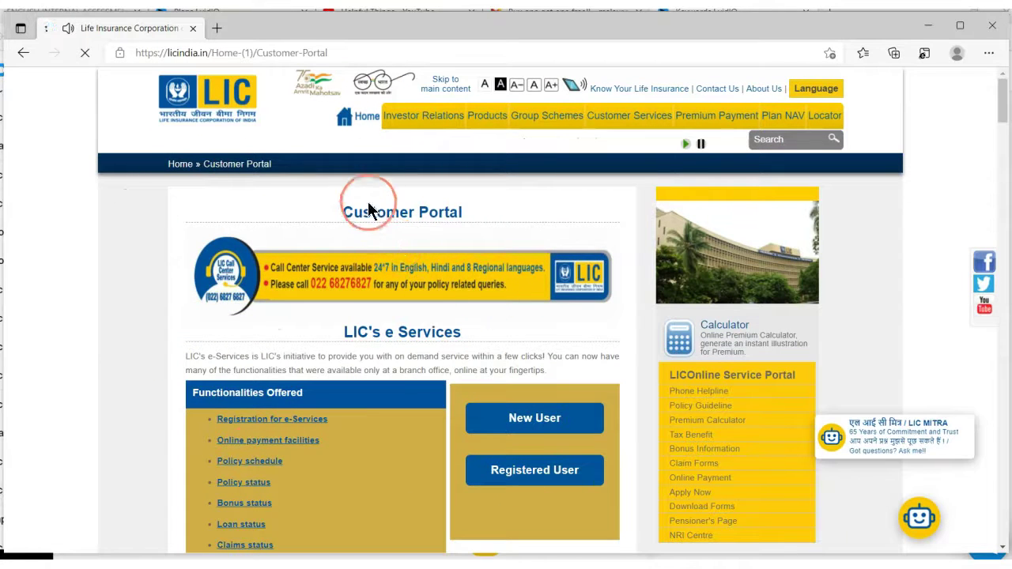
Review the Customer Portal's e-Services page, including the new and registered user options and the list of functionalities offered
scroll(479, 305, down, 2)
scroll(327, 260, up, 1)
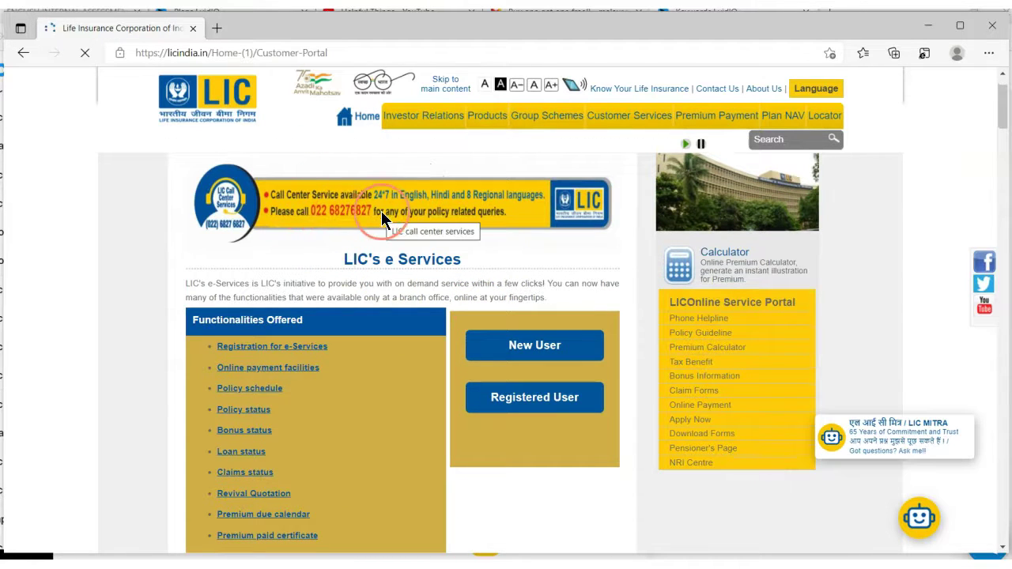
scroll(592, 276, down, 1)
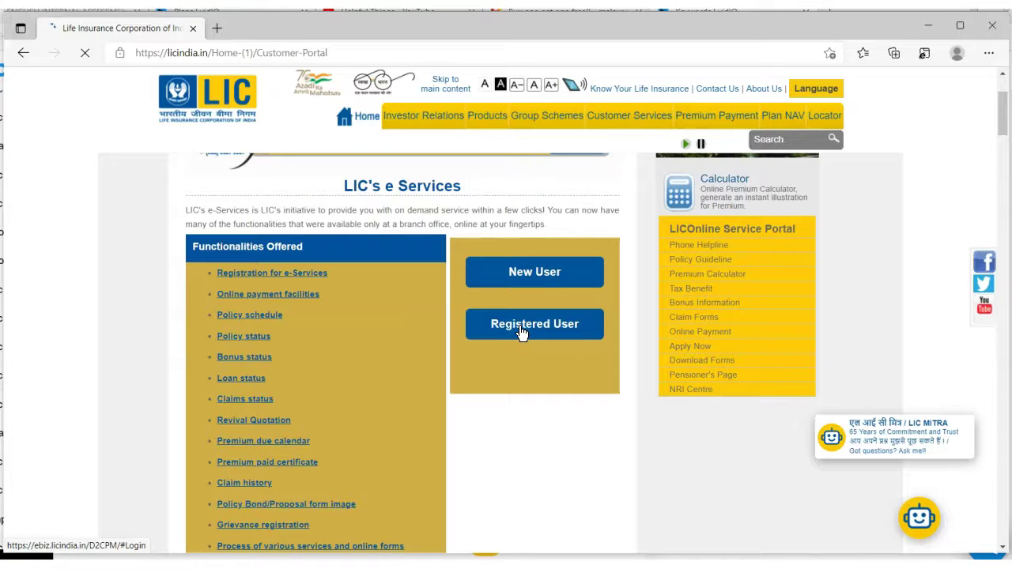
click(542, 286)
click(542, 285)
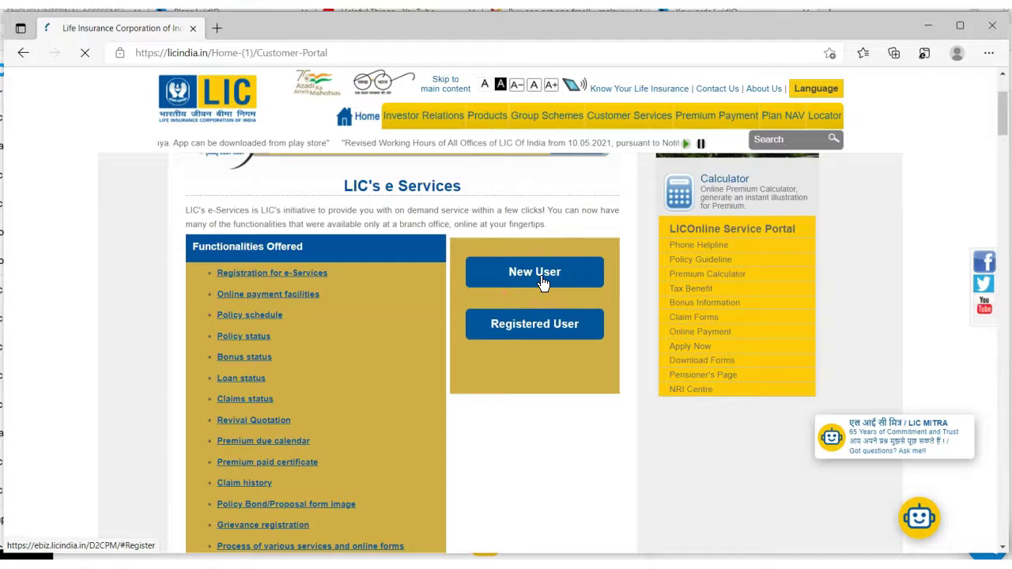
click(251, 244)
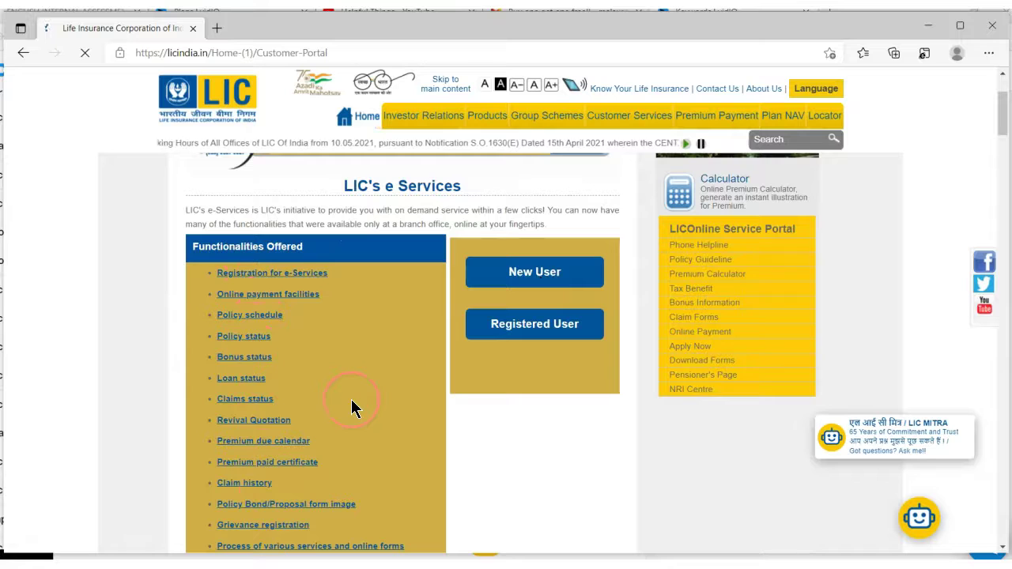
click(236, 273)
click(306, 306)
click(245, 336)
click(270, 355)
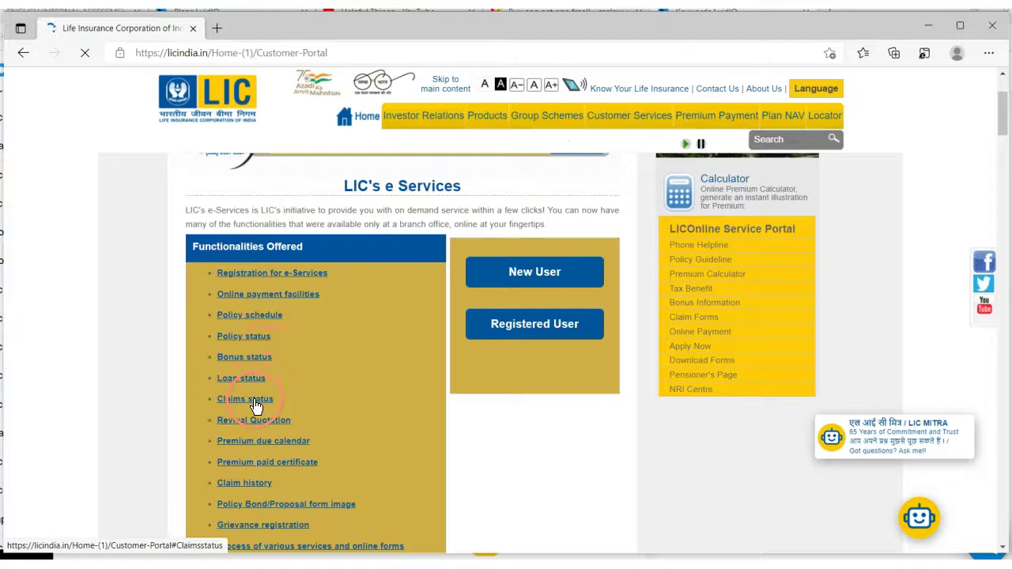
scroll(333, 409, down, 1)
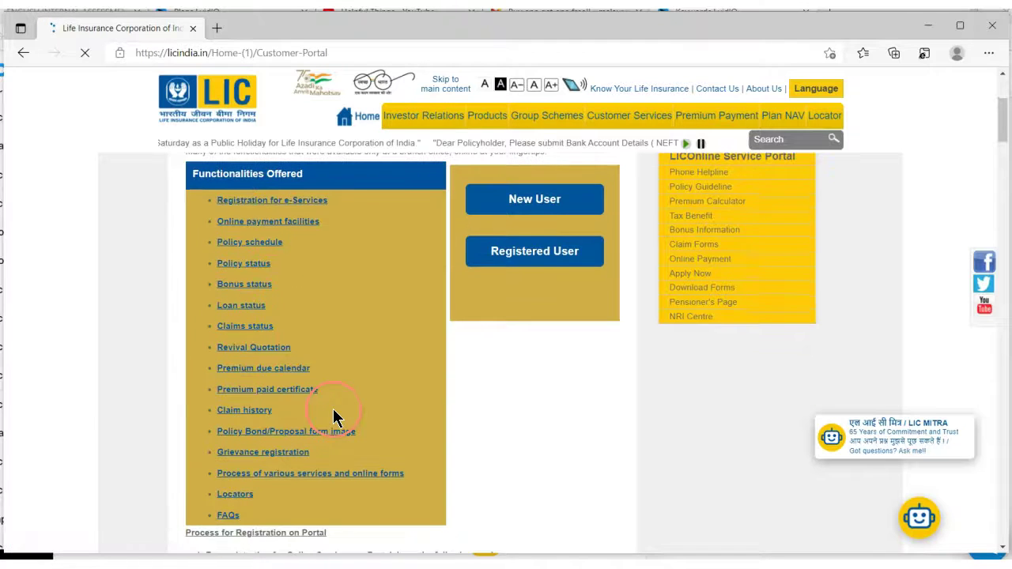
click(328, 406)
click(293, 400)
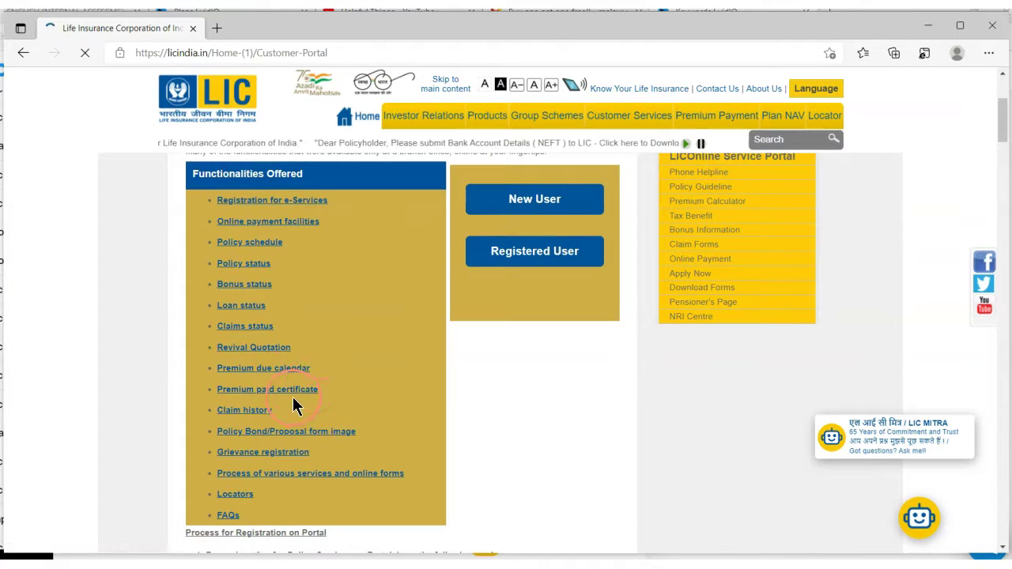
click(267, 410)
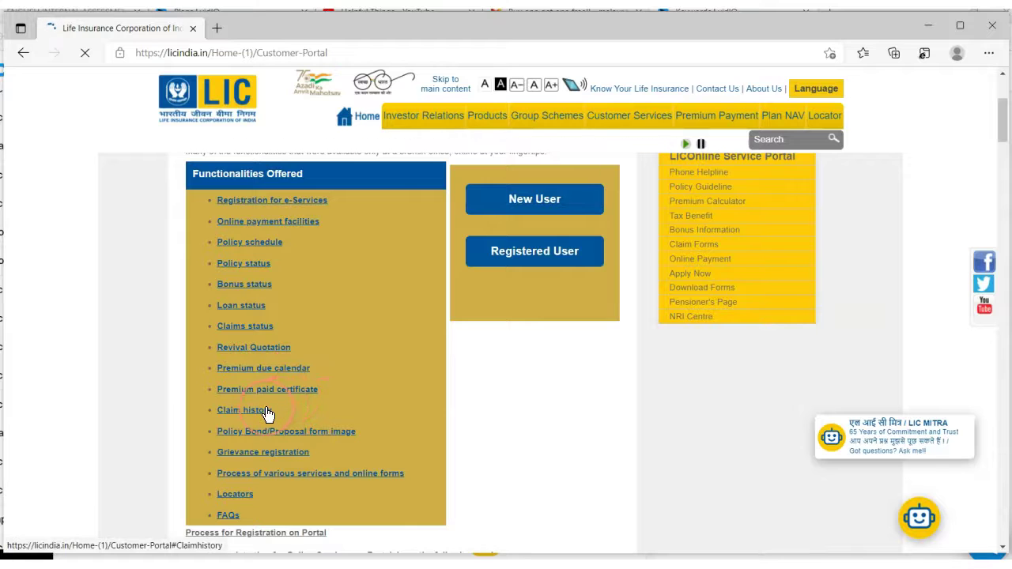
click(409, 447)
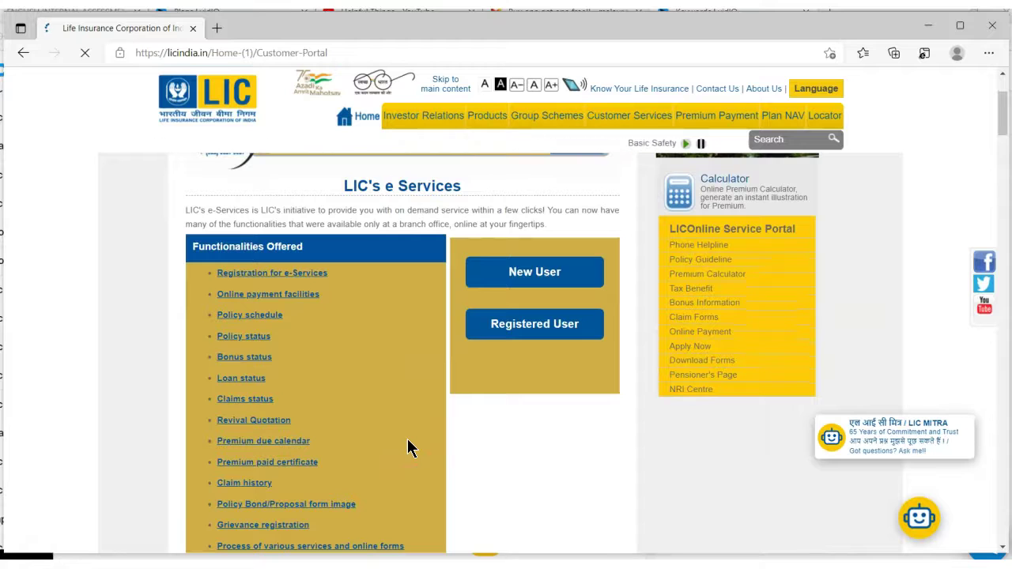
click(356, 378)
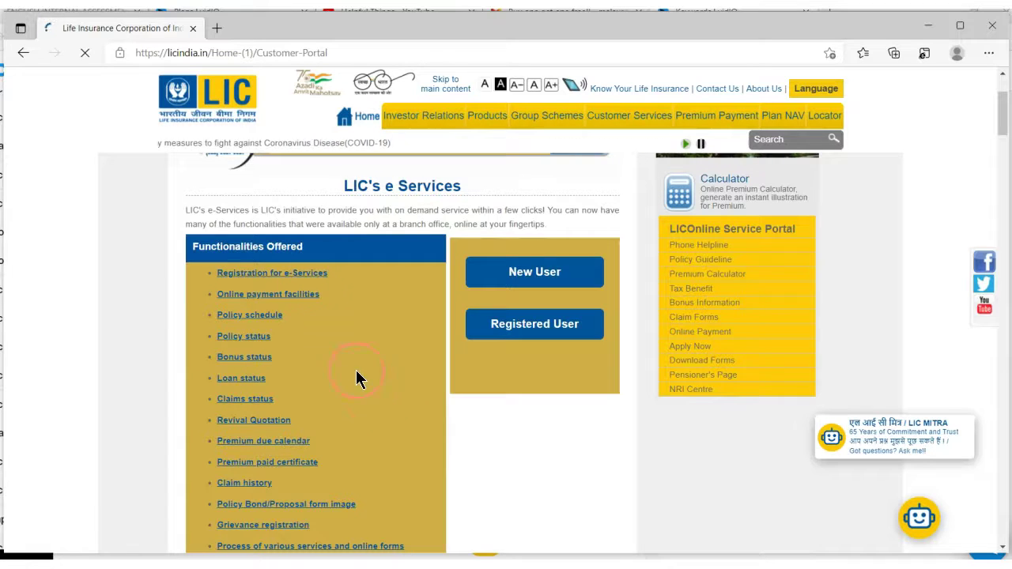
Open the new user registration for LIC's e-Services and accept going to the external site
click(524, 274)
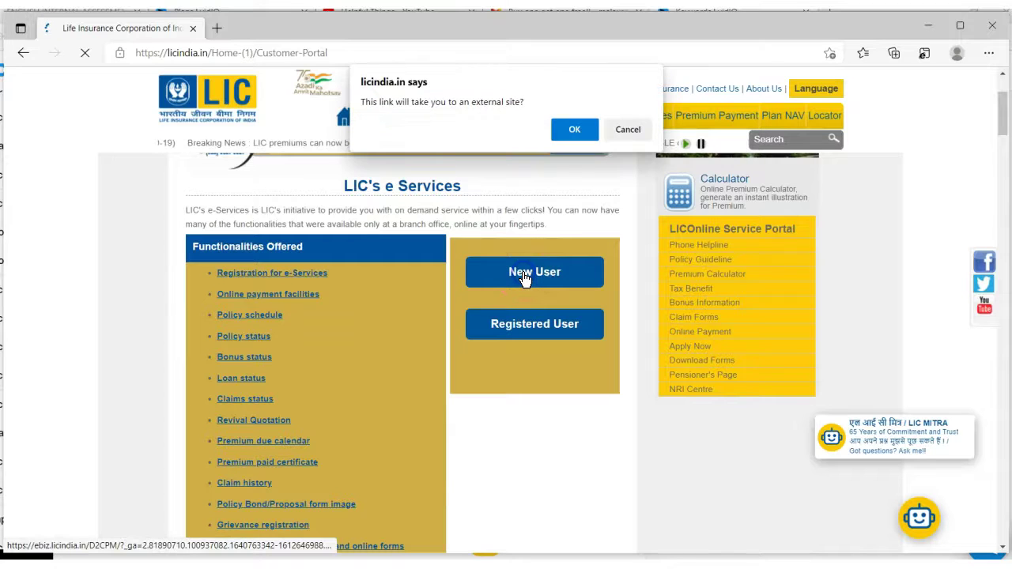
click(378, 110)
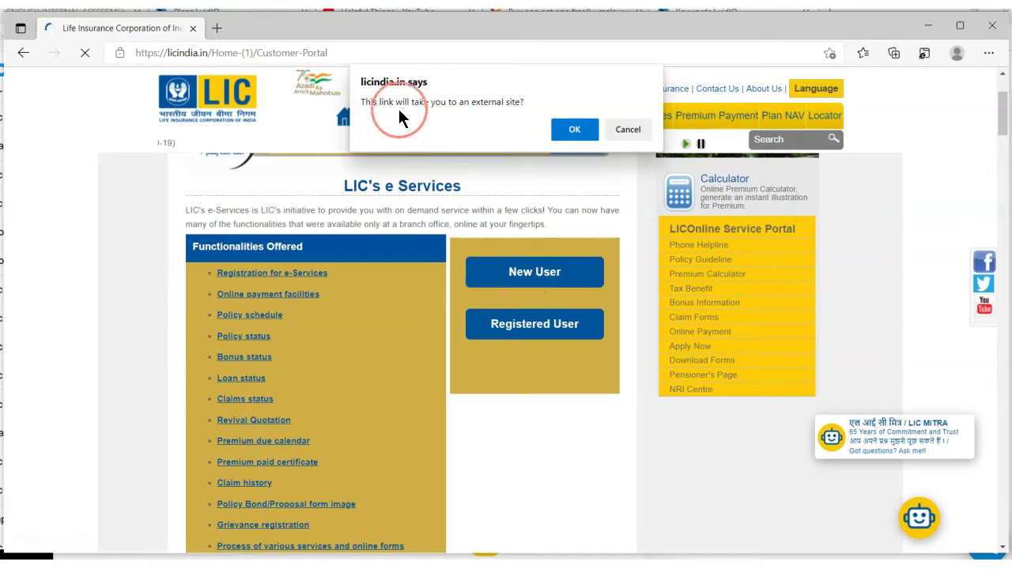
click(575, 129)
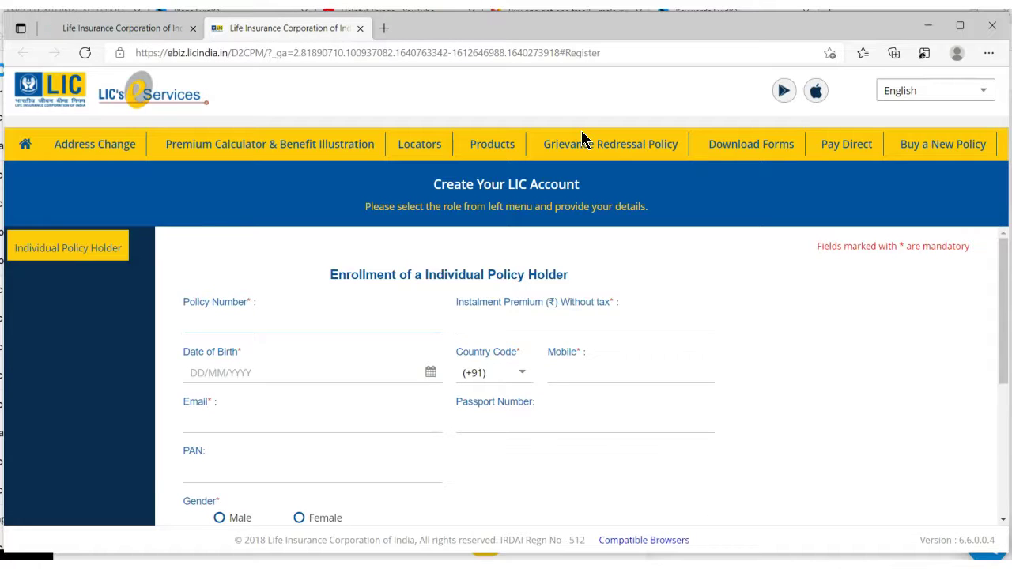
Examine the enrolment form's fields for policy number, instalment premium, date of birth, mobile, email, passport number and PAN
click(582, 134)
click(614, 209)
click(272, 265)
click(232, 333)
click(245, 336)
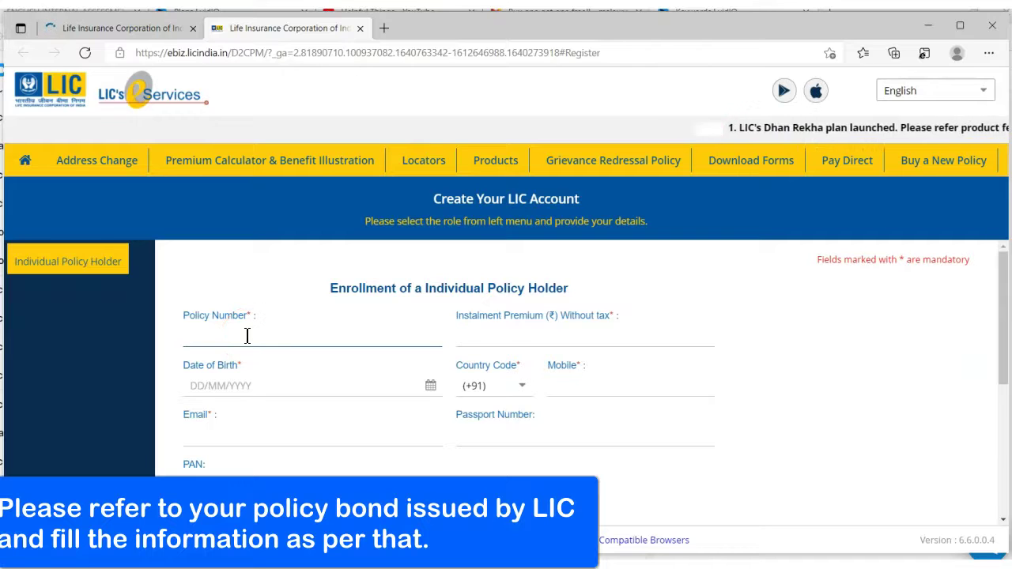
click(499, 338)
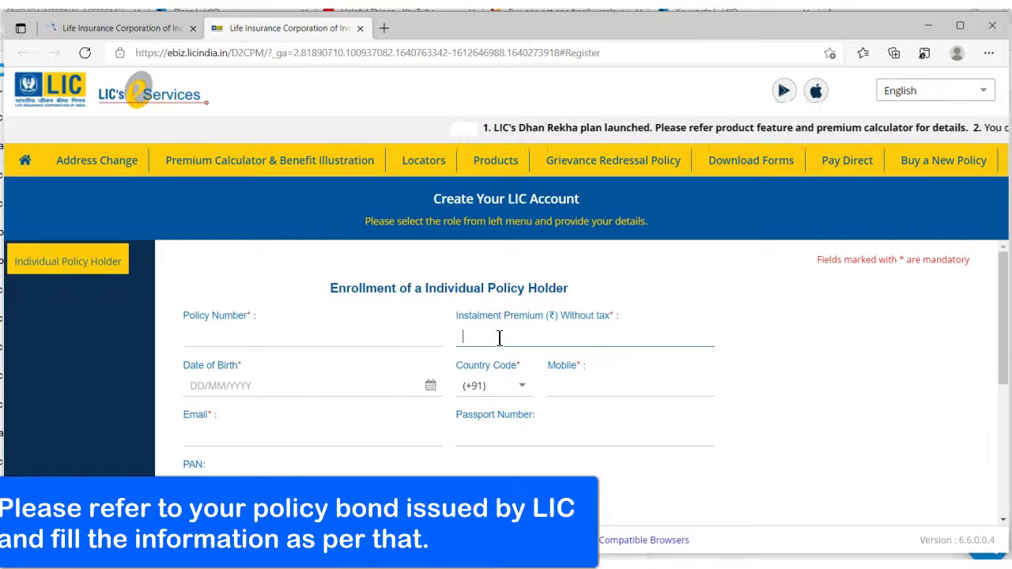
scroll(500, 338, down, 1)
click(330, 341)
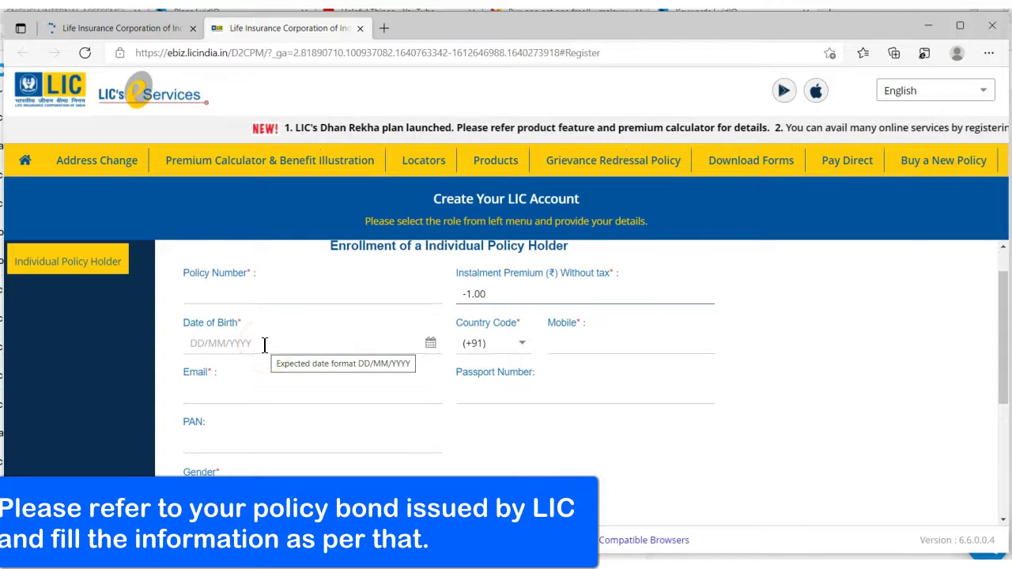
click(563, 343)
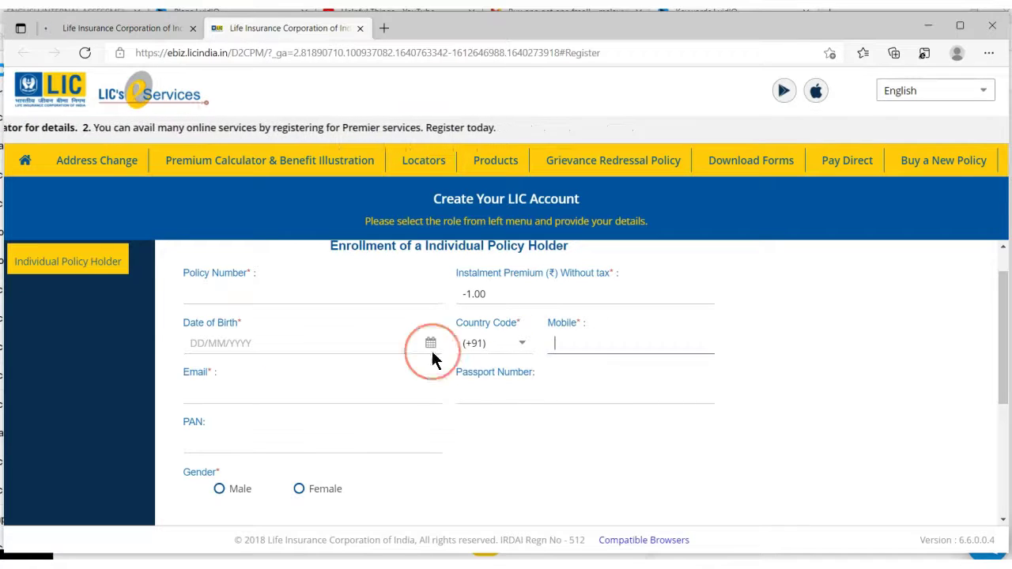
click(238, 390)
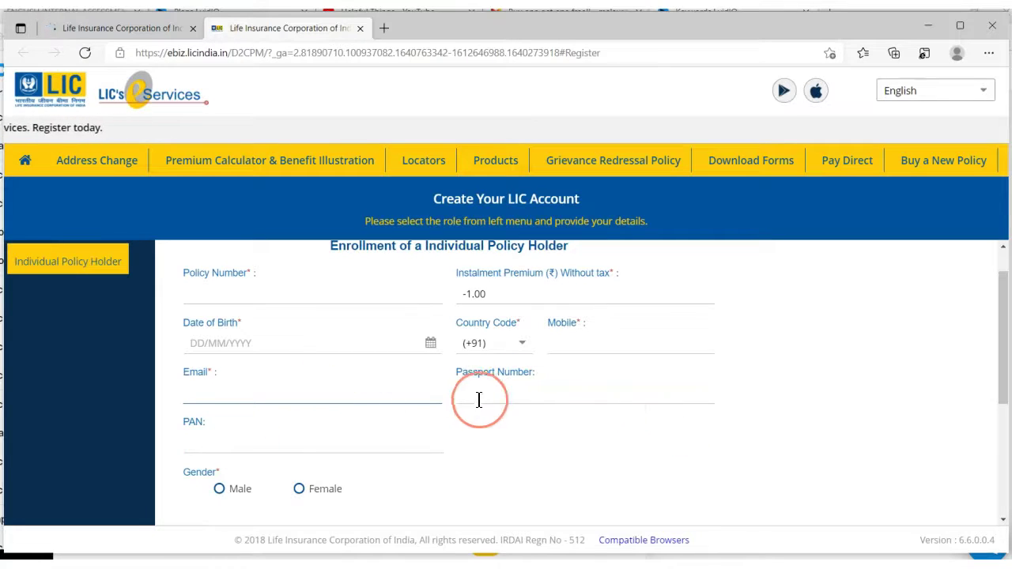
click(508, 389)
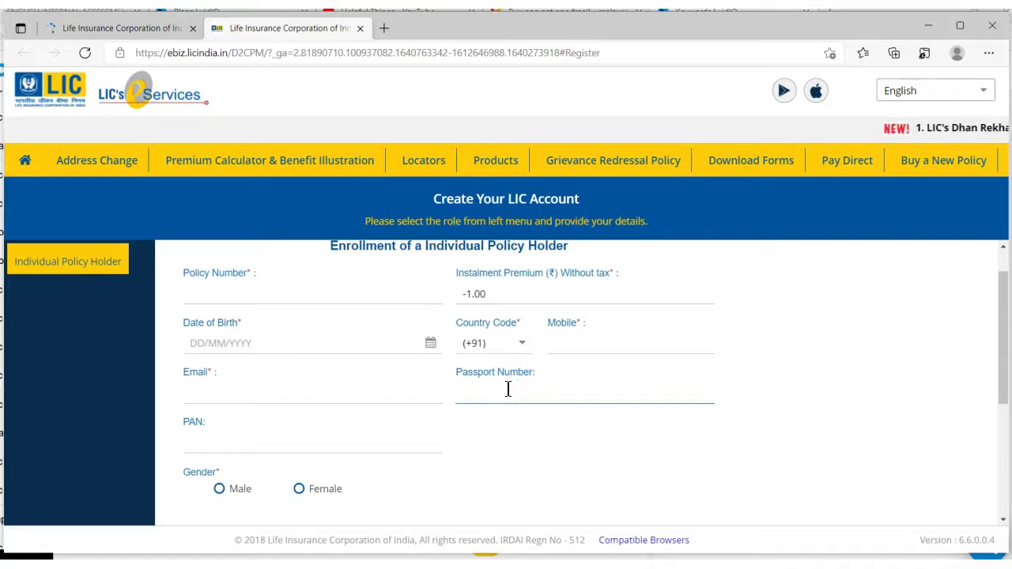
click(385, 437)
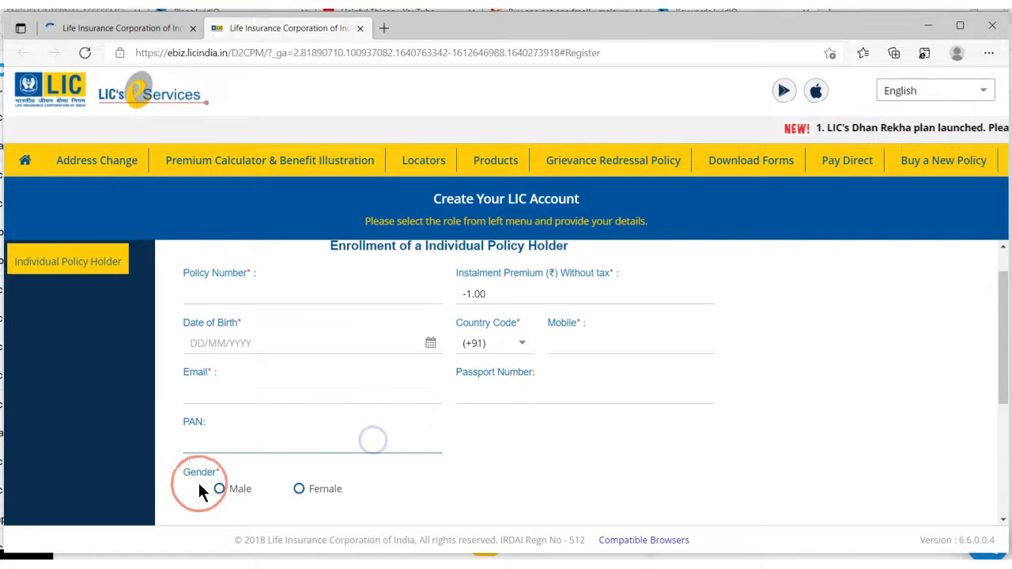
Examine the gender choice and the mobile number authorization statement at the end of the enrolment form
scroll(312, 416, down, 1)
scroll(506, 435, down, 1)
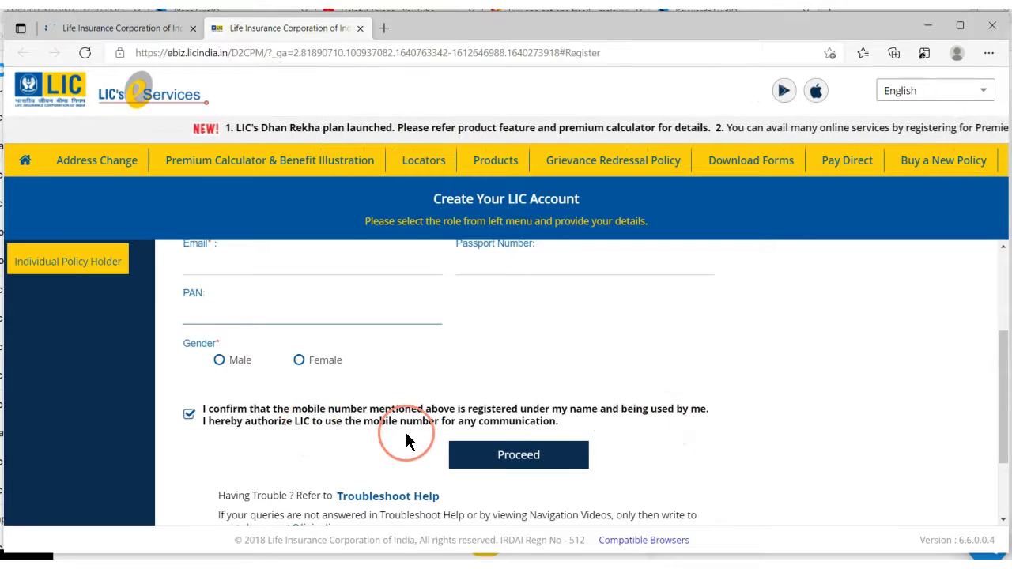
scroll(684, 441, down, 1)
click(541, 417)
click(479, 411)
click(701, 431)
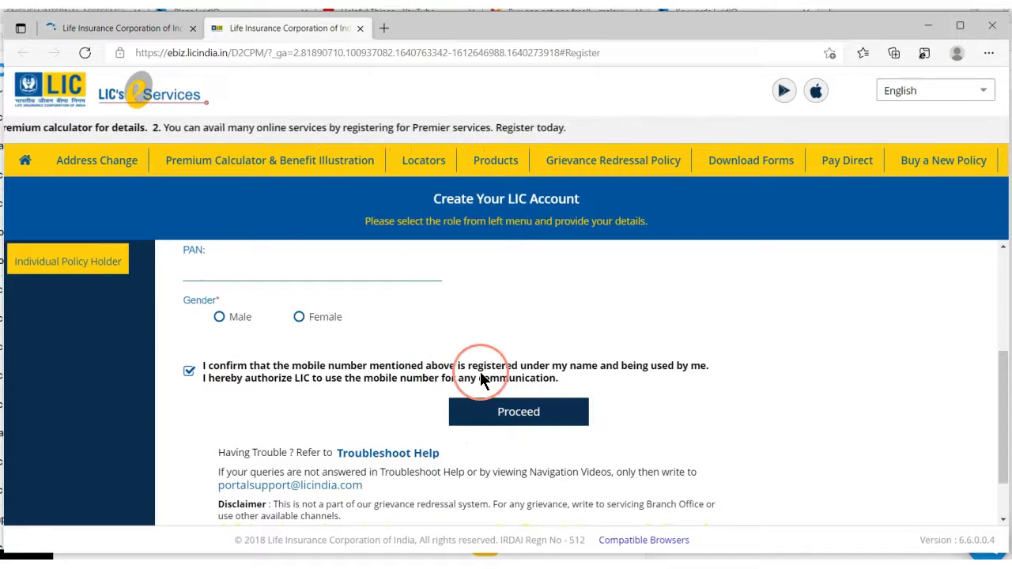
scroll(598, 390, up, 1)
scroll(597, 383, up, 4)
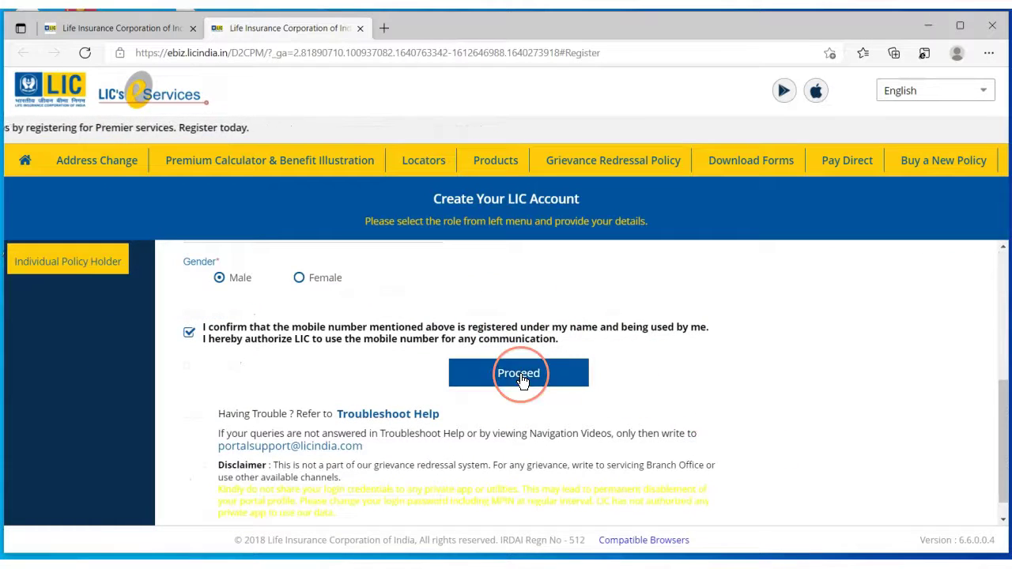
Submit the completed individual policy holder enrolment form and re-confirm the mobile number and email through to the password setup
click(522, 380)
double_click(492, 291)
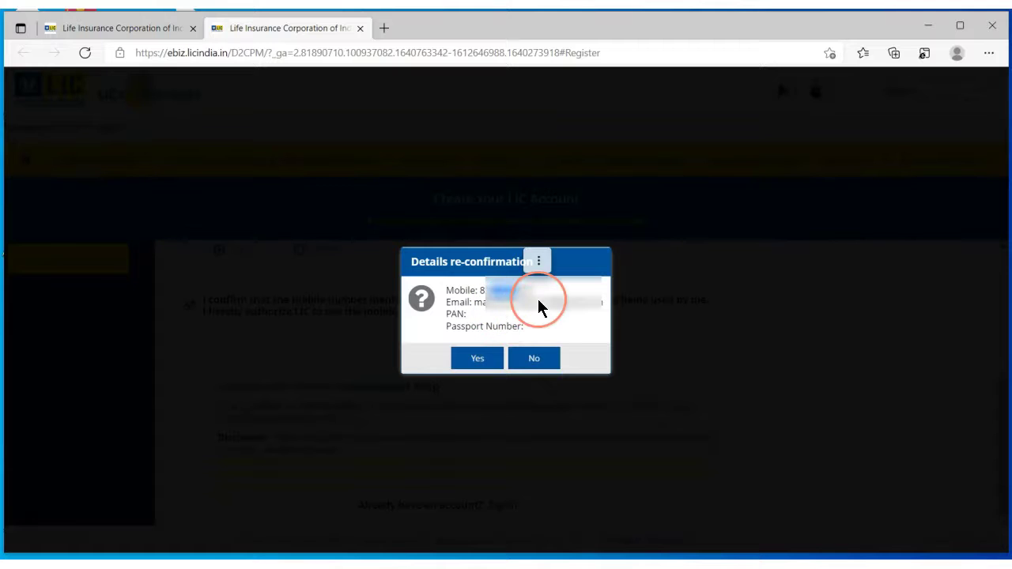
double_click(504, 303)
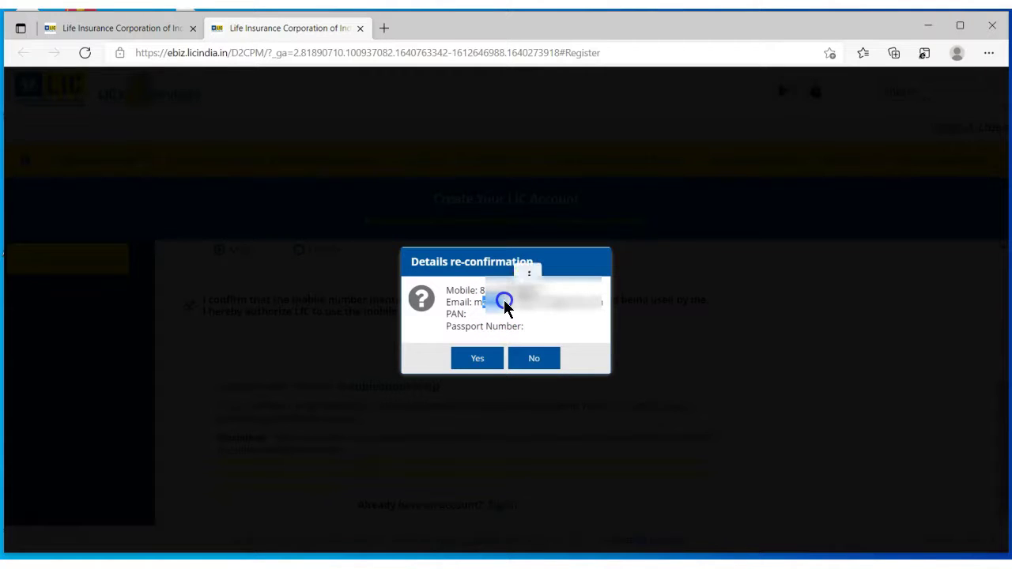
click(559, 321)
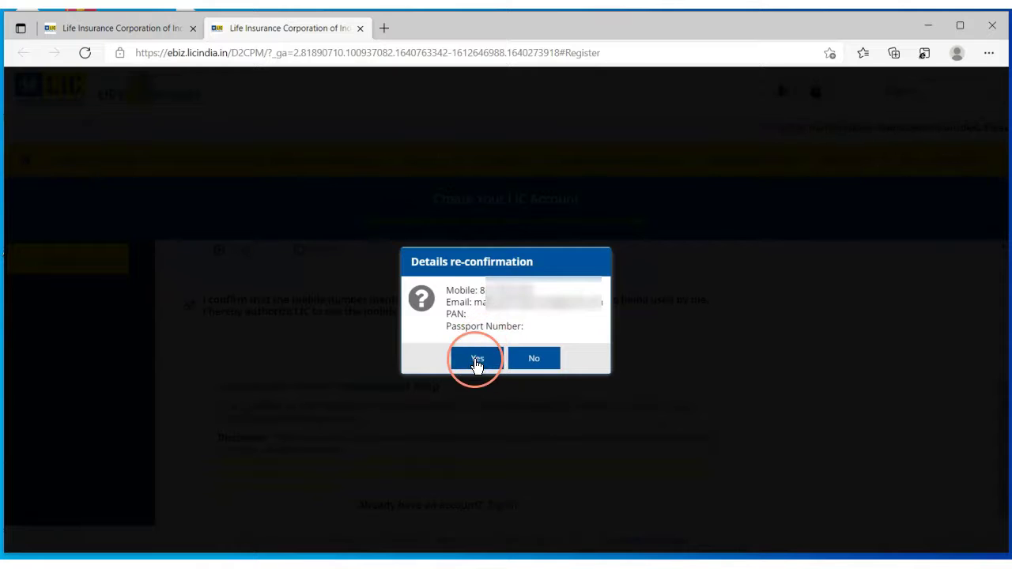
click(477, 361)
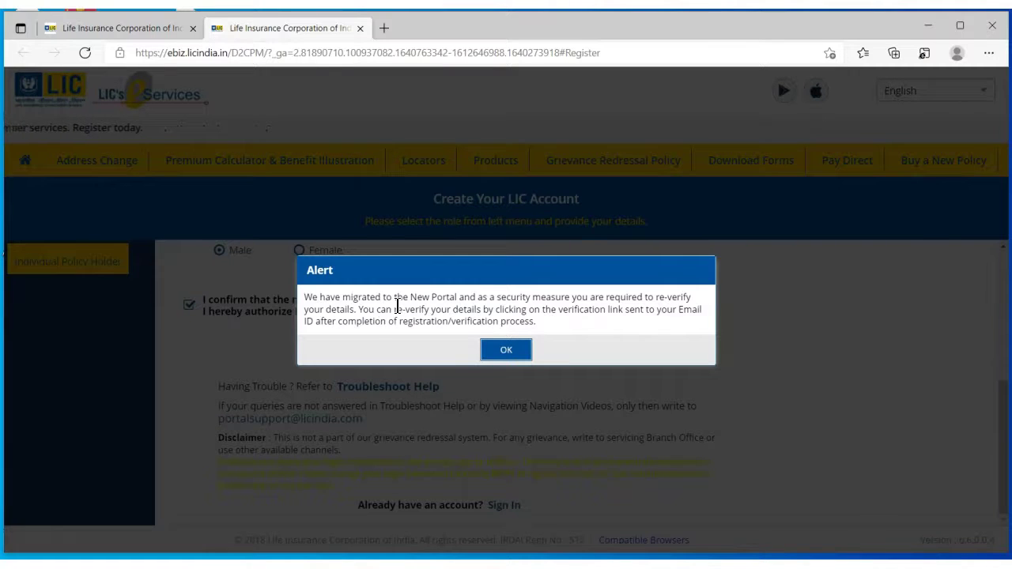
click(507, 352)
click(509, 356)
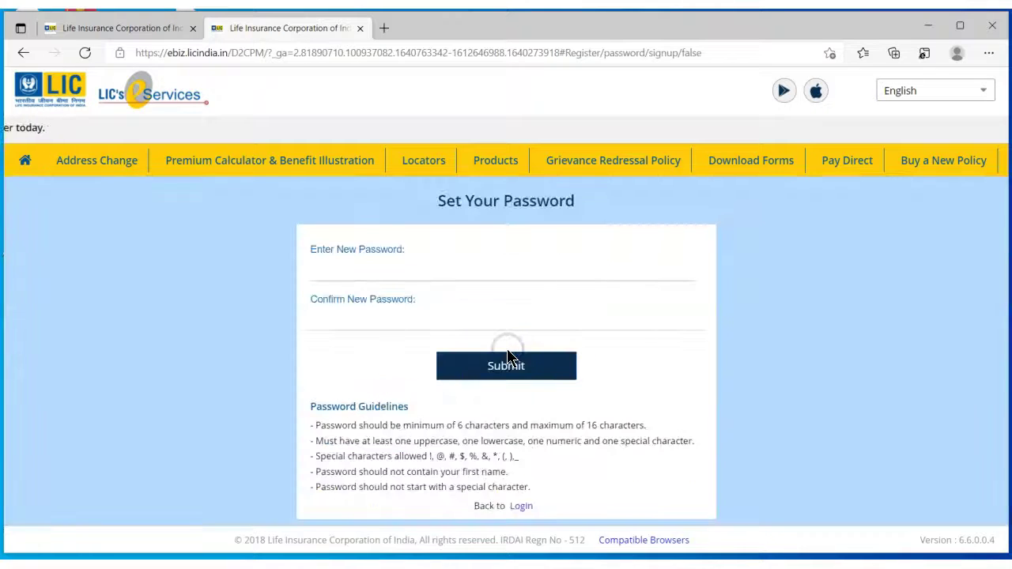
Examine the password guidelines for length, required uppercase, lowercase, numeric and special characters, and the allowed special characters
click(697, 373)
click(448, 268)
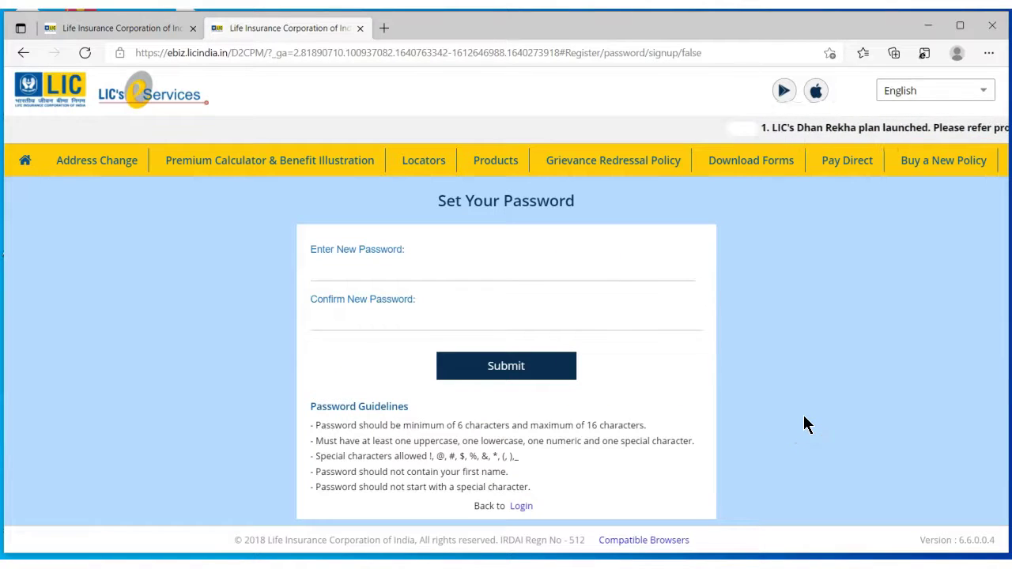
click(442, 452)
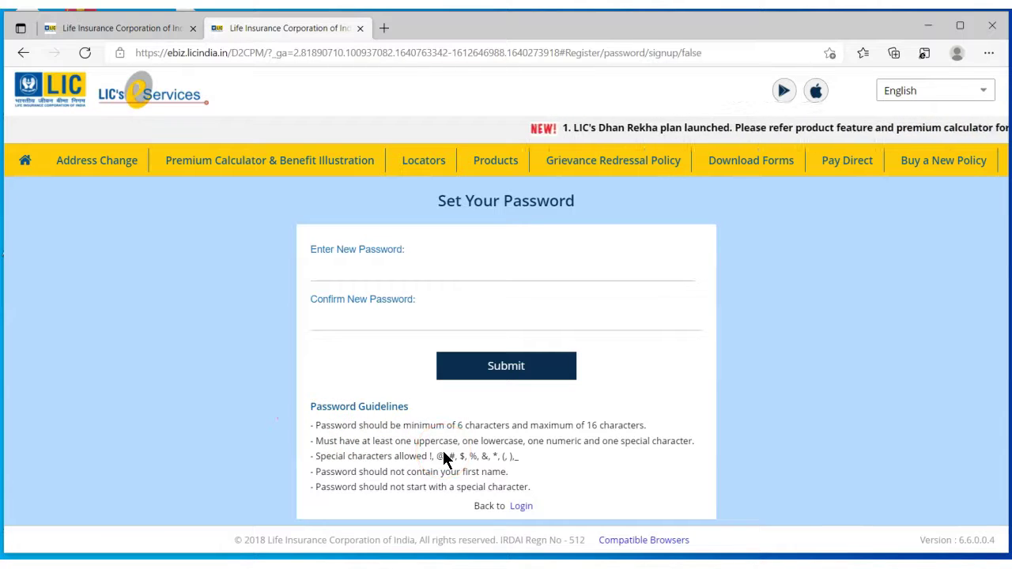
click(601, 453)
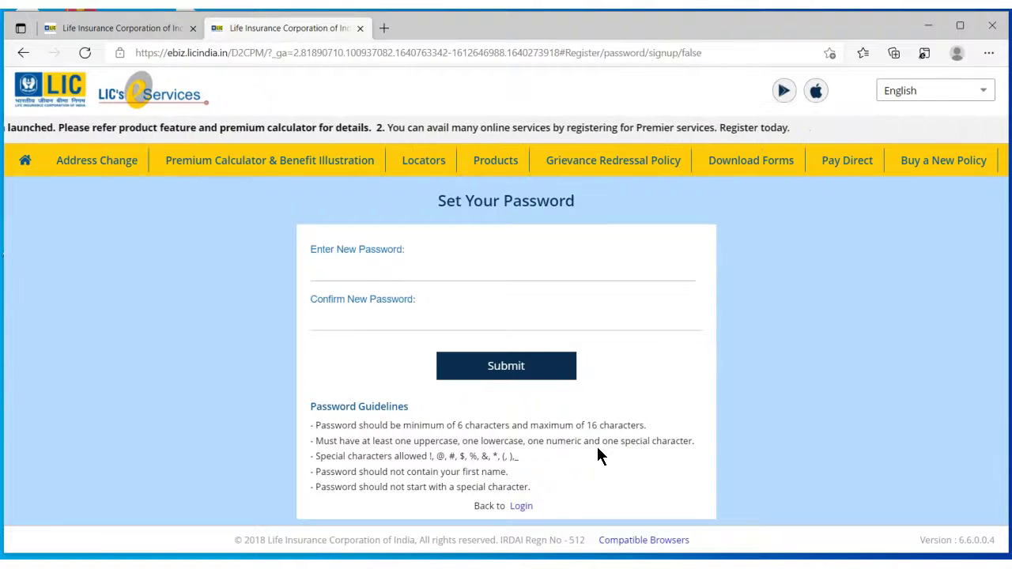
double_click(436, 445)
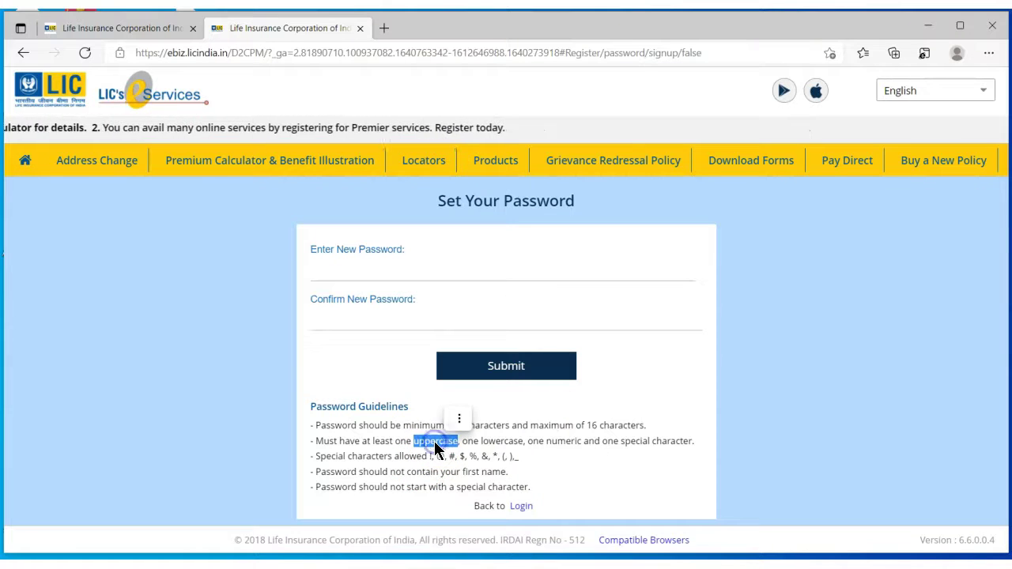
double_click(486, 441)
double_click(561, 441)
click(398, 459)
drag(398, 459, 517, 447)
click(597, 482)
Enter the new account password, repeat it in the confirmation field, and submit it to finish the registration
click(389, 271)
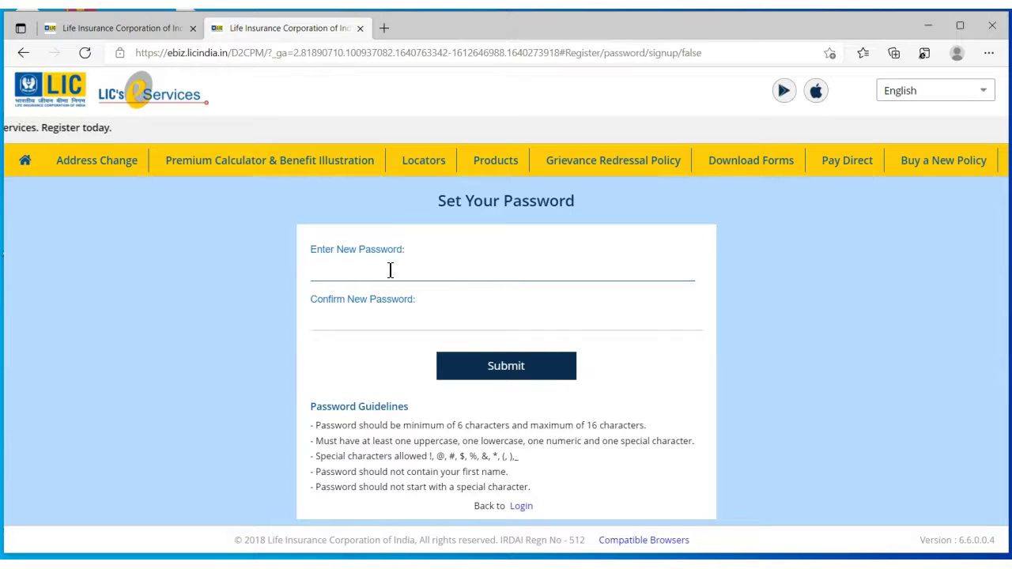
key(ctrl+v)
key(Tab)
key(ctrl+v)
click(475, 368)
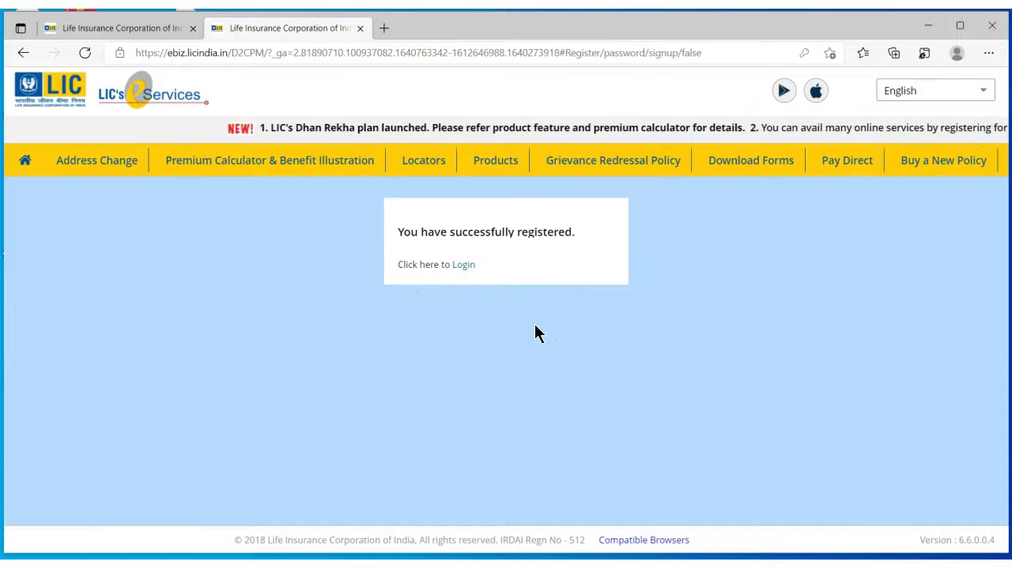
Go to the login page and sign in with the account's user ID, password and date of birth
click(465, 265)
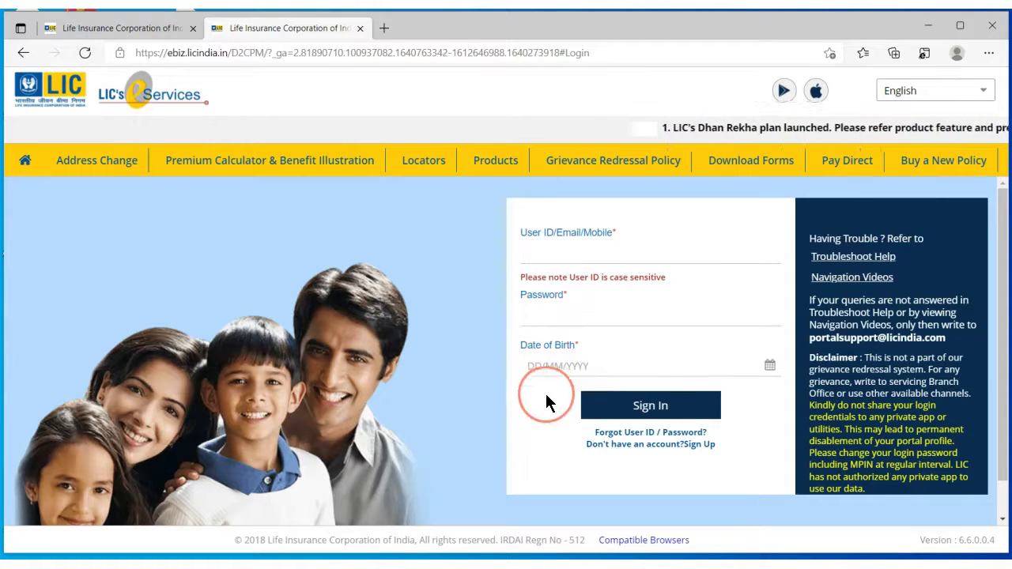
click(563, 255)
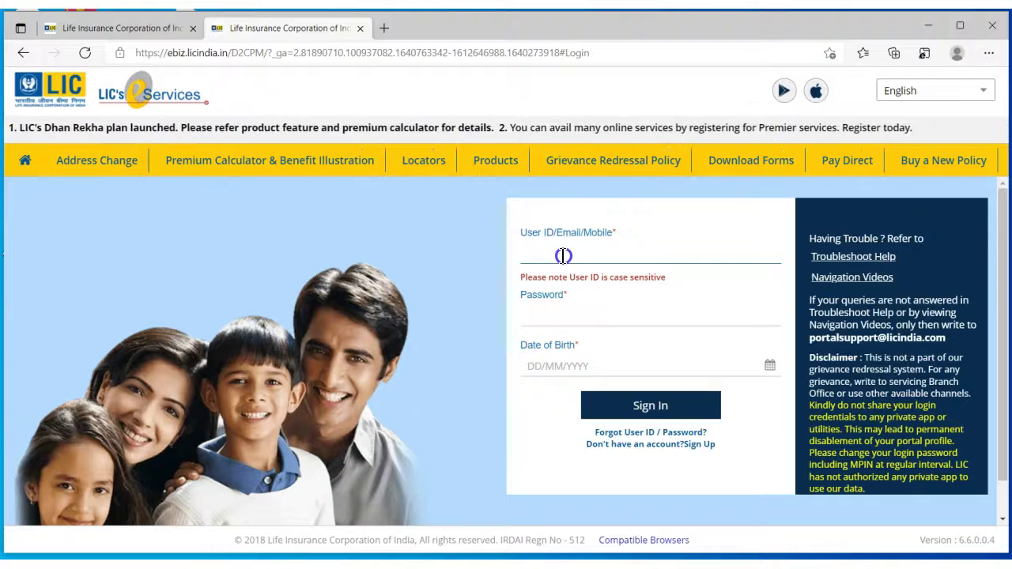
click(543, 316)
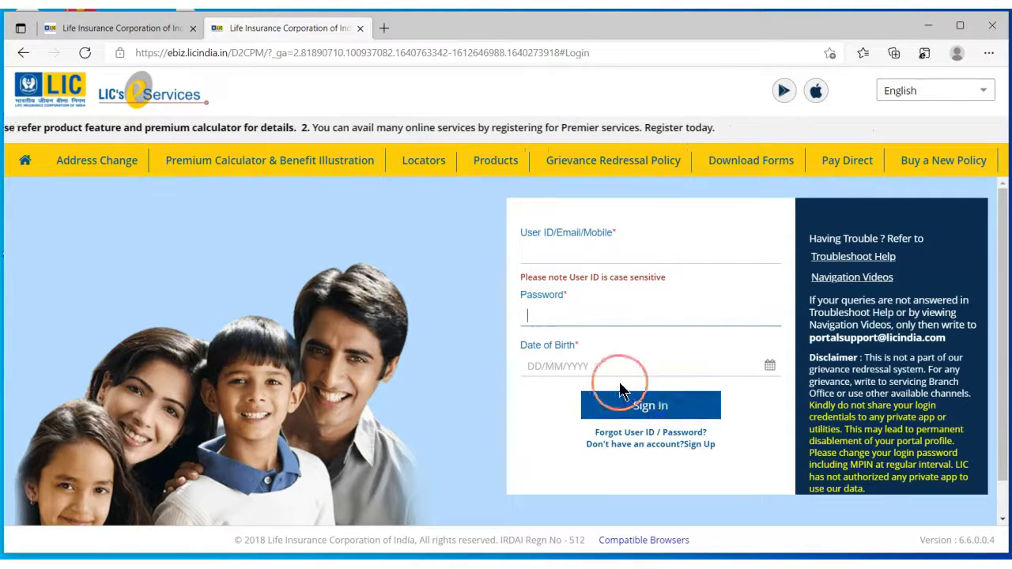
click(546, 253)
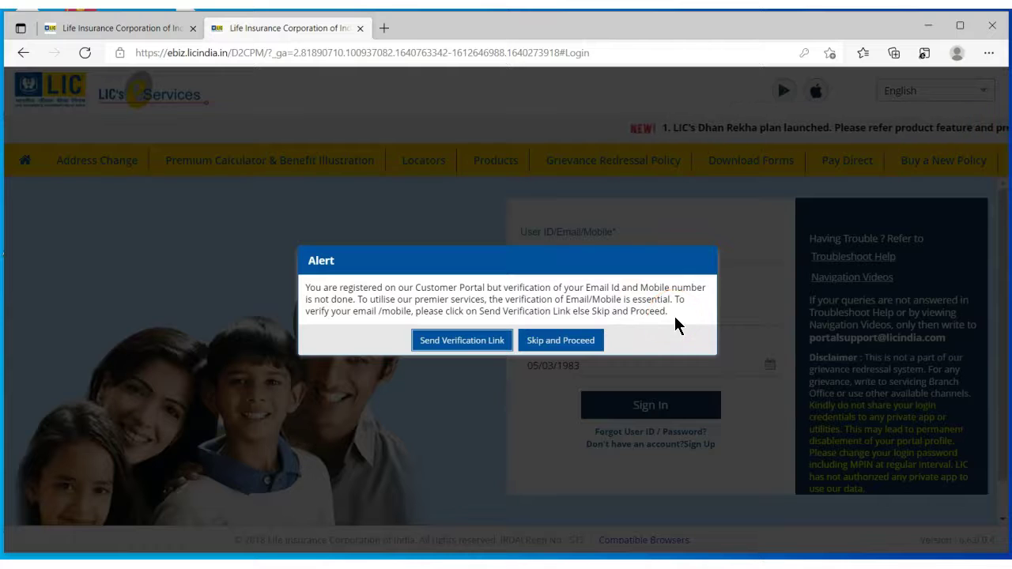
Skip the email and mobile verification and postpone registering the policies under premier services to reach the dashboard
click(561, 340)
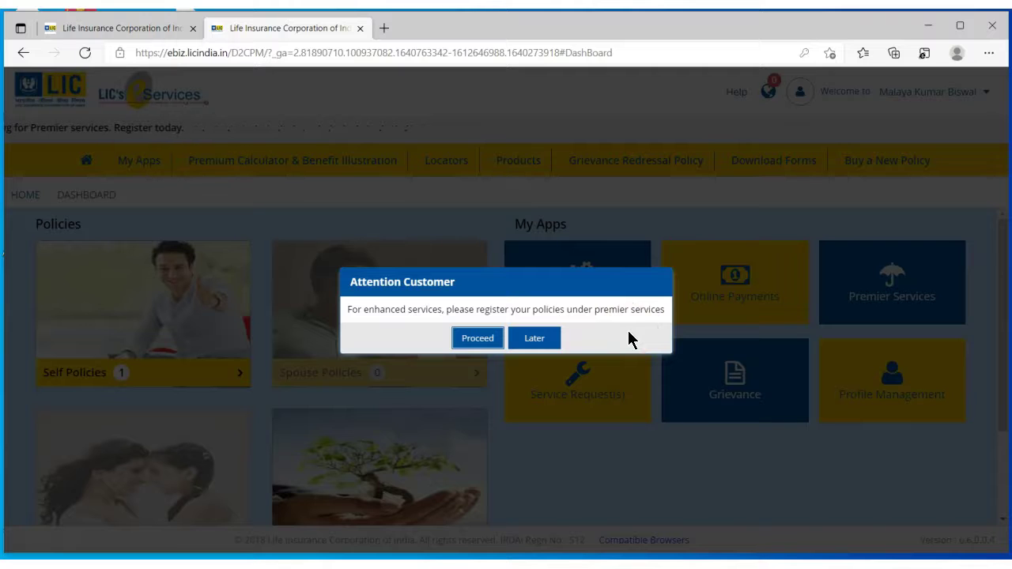
mouse_move(579, 397)
mouse_down()
mouse_move(562, 415)
mouse_move(595, 338)
mouse_up()
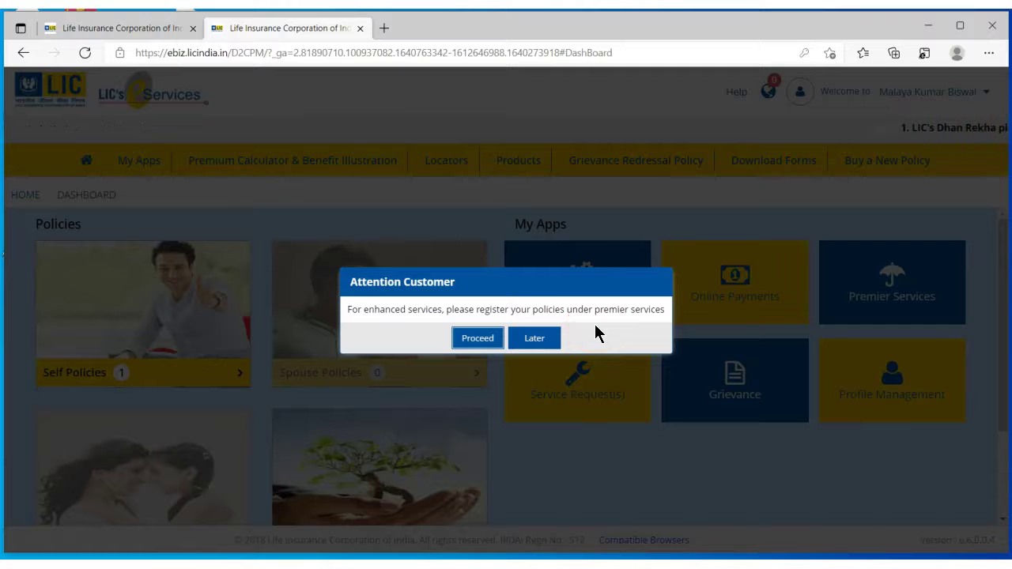
click(535, 340)
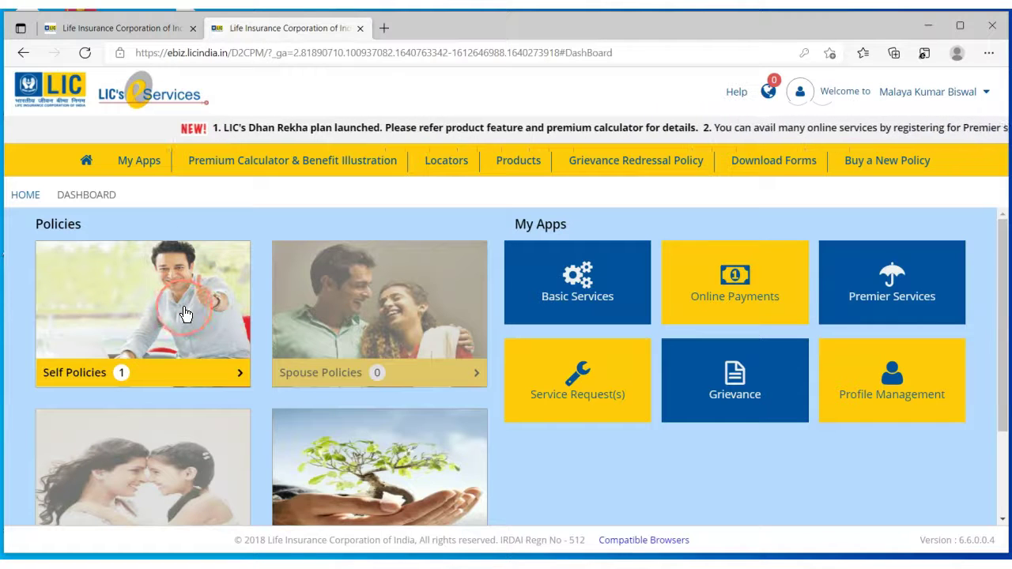
Examine the dashboard's self, spouse, child and all policies categories and the service tiles under My Apps
scroll(443, 378, down, 2)
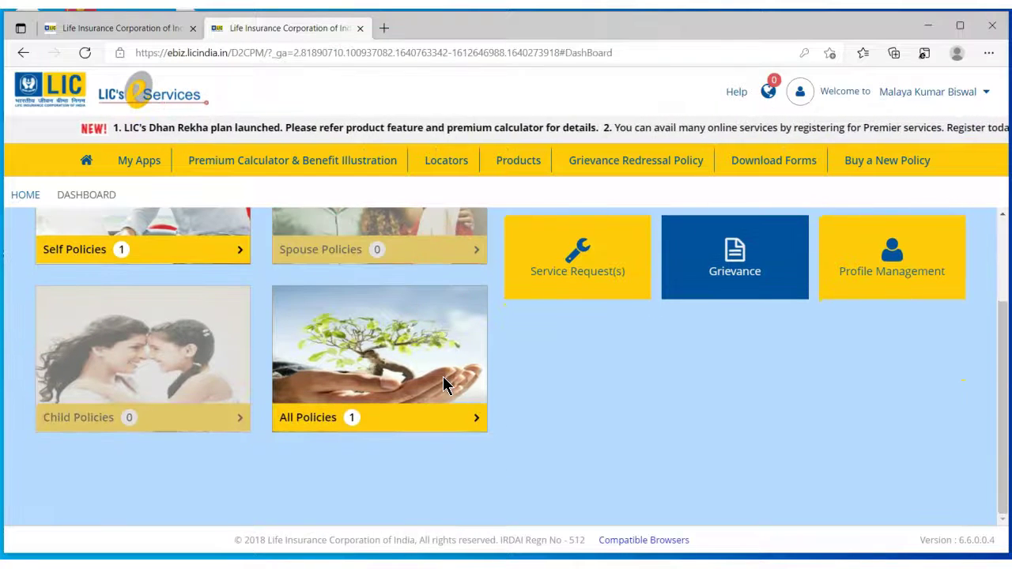
scroll(443, 378, up, 2)
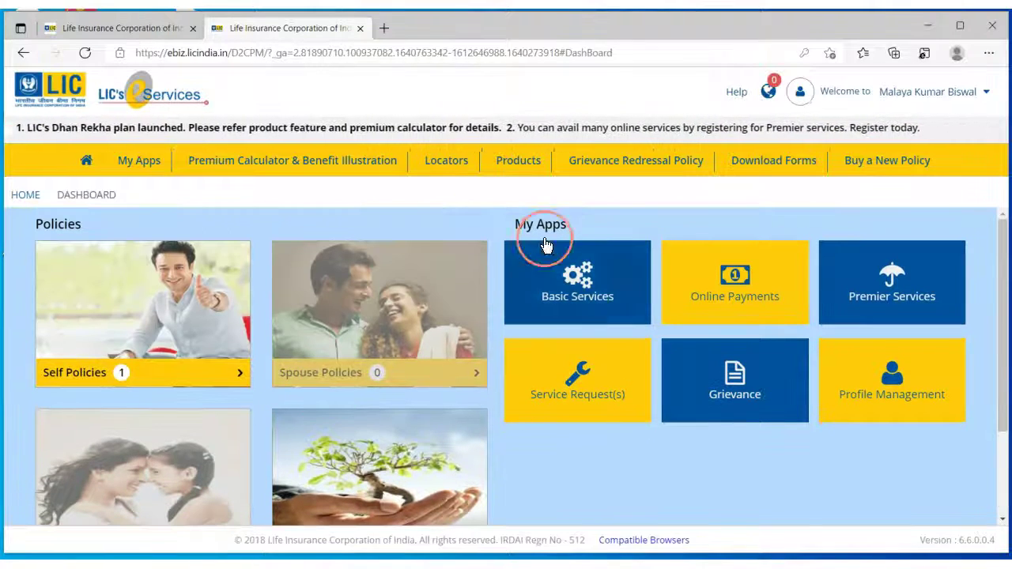
click(728, 402)
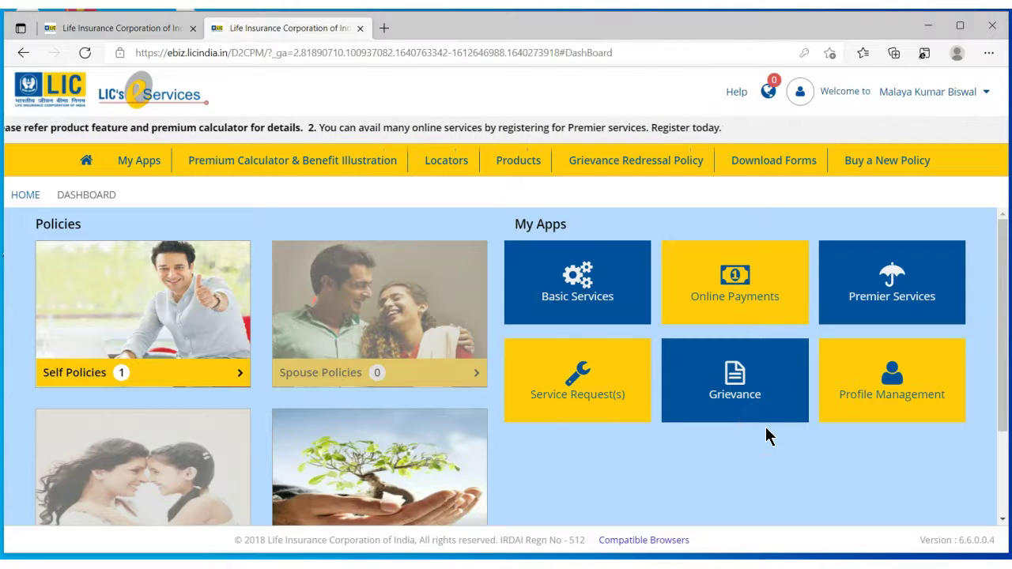
click(712, 427)
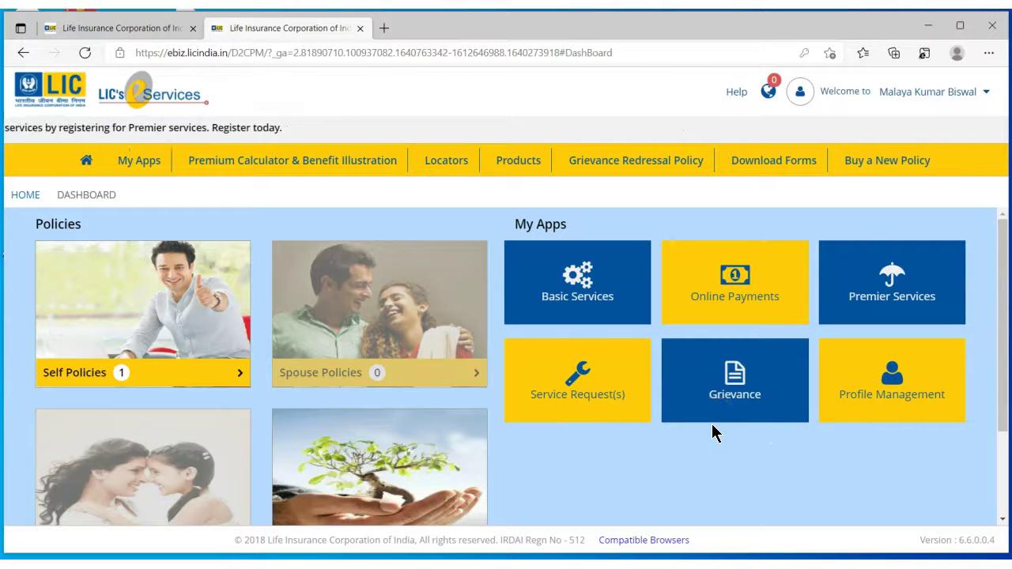